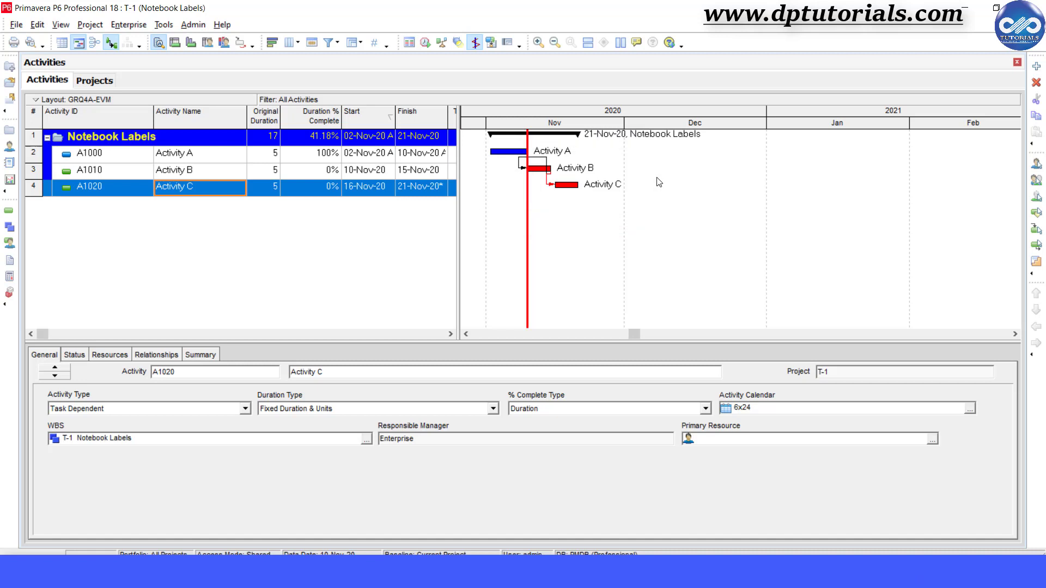
# Set the Current Bar Labels bar's right label to Notebook - Activity Info instead of the activity name
pyautogui.rightClick(603, 223)
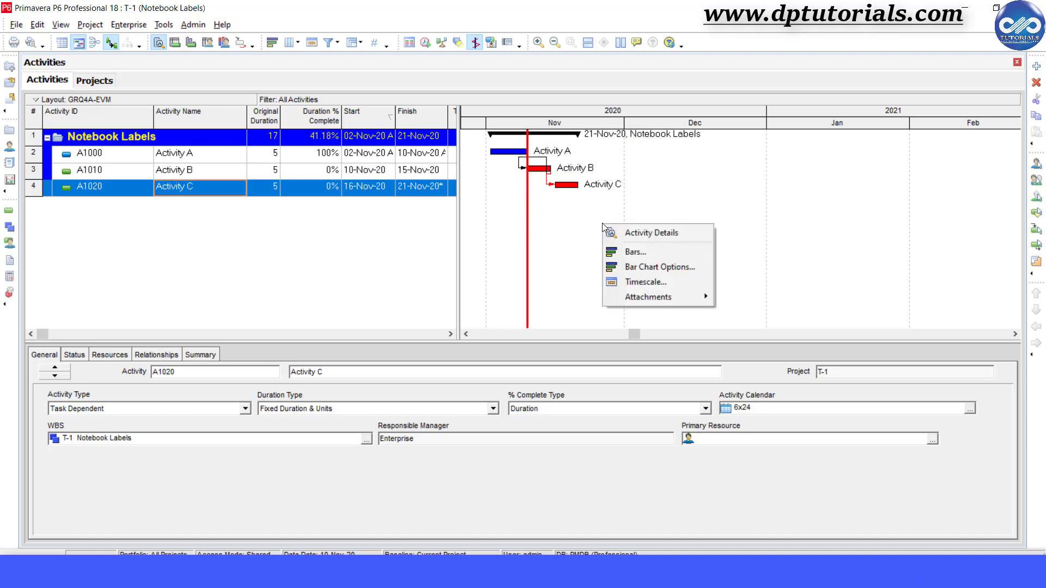
pyautogui.click(645, 252)
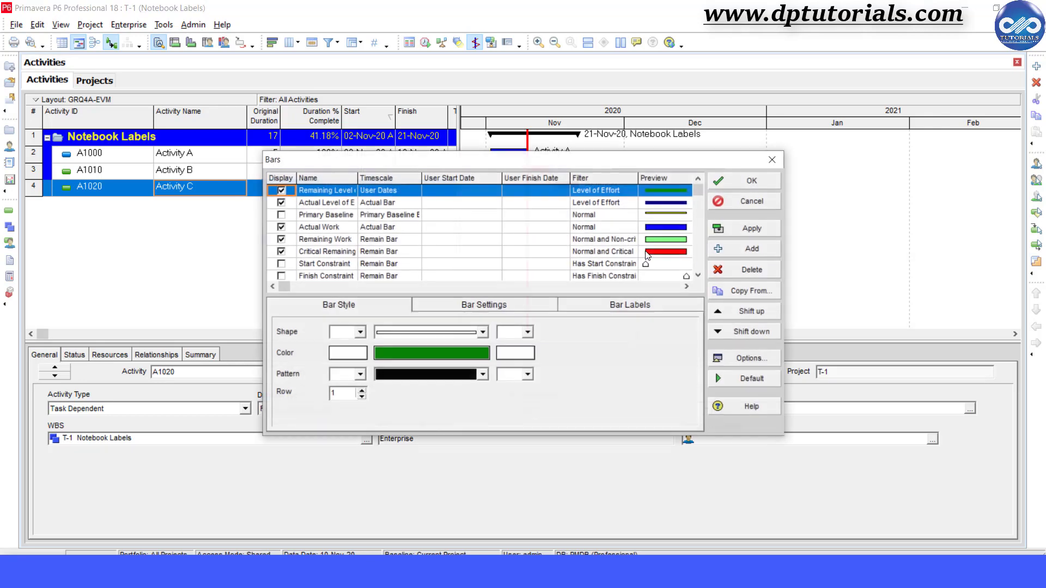
pyautogui.scroll(-1, 329, 232)
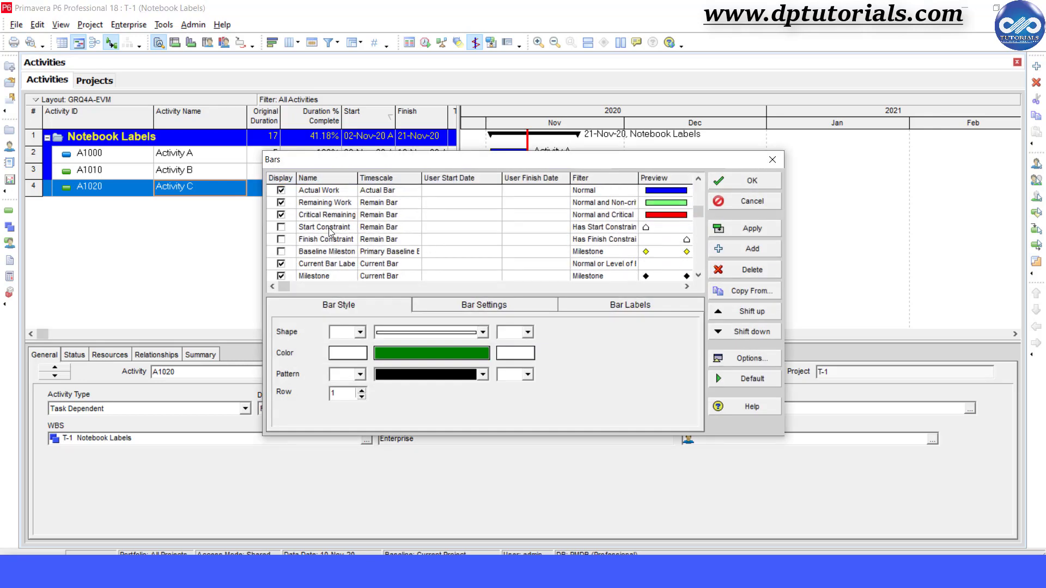
pyautogui.click(339, 265)
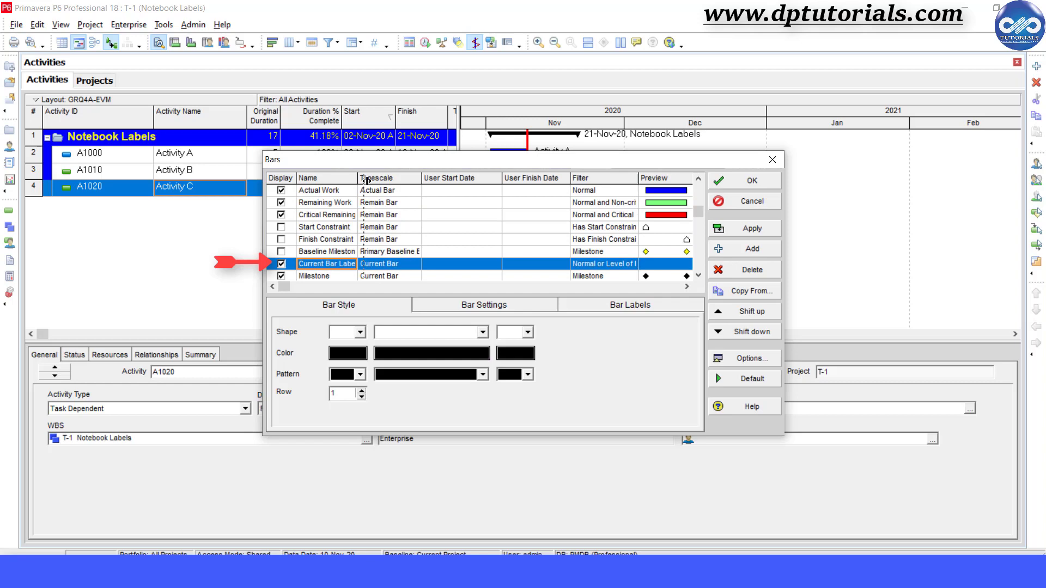
pyautogui.moveTo(364, 181); pyautogui.dragTo(373, 181)
pyautogui.click(626, 306)
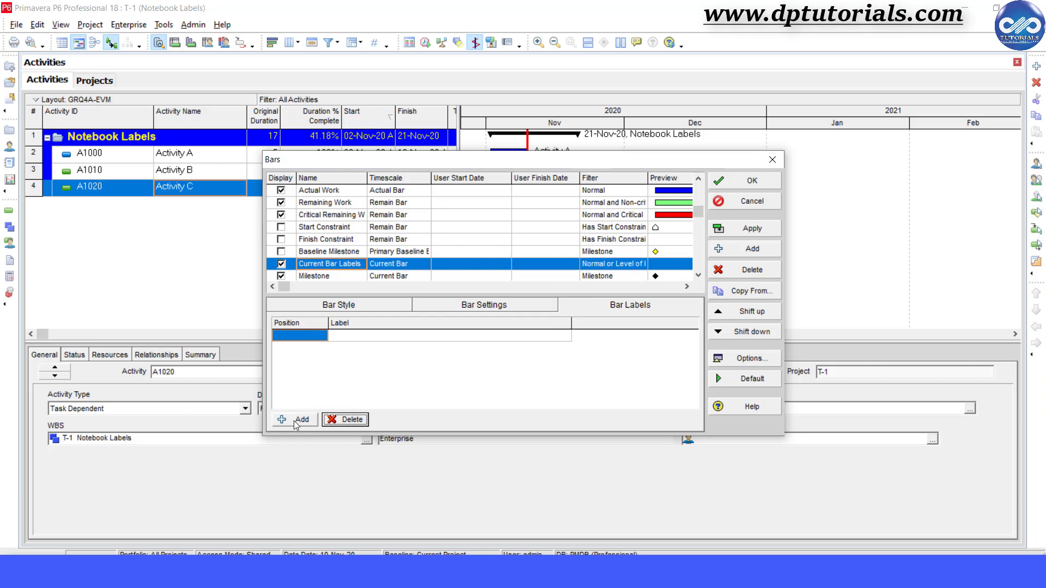
pyautogui.click(565, 337)
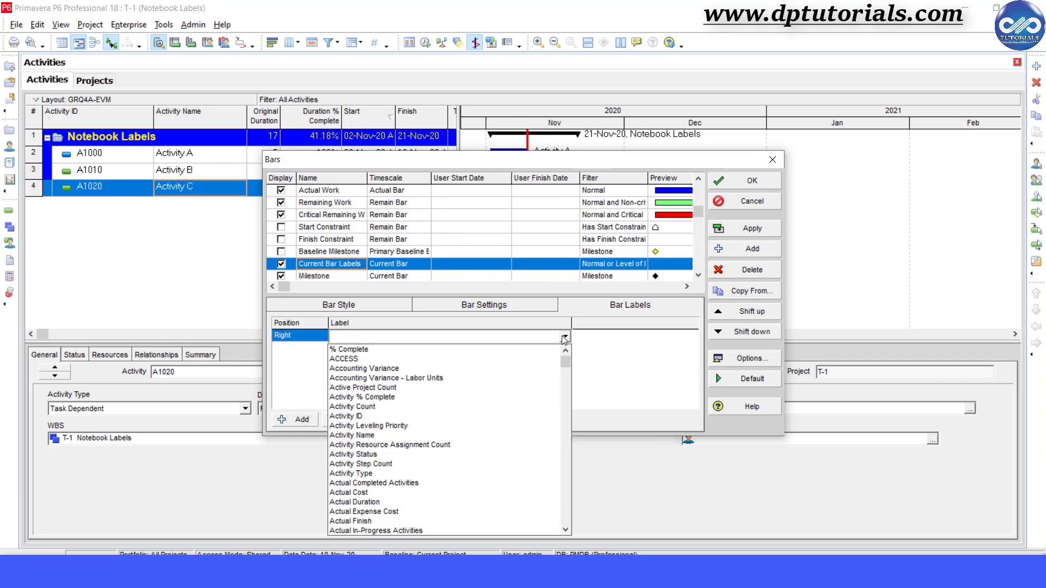
pyautogui.write('nfo')
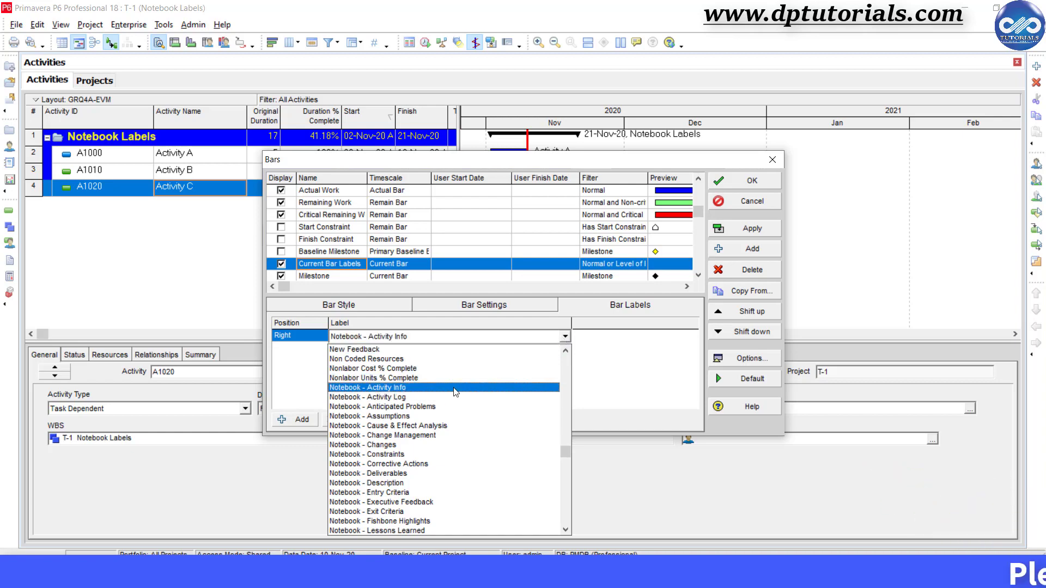
pyautogui.click(455, 388)
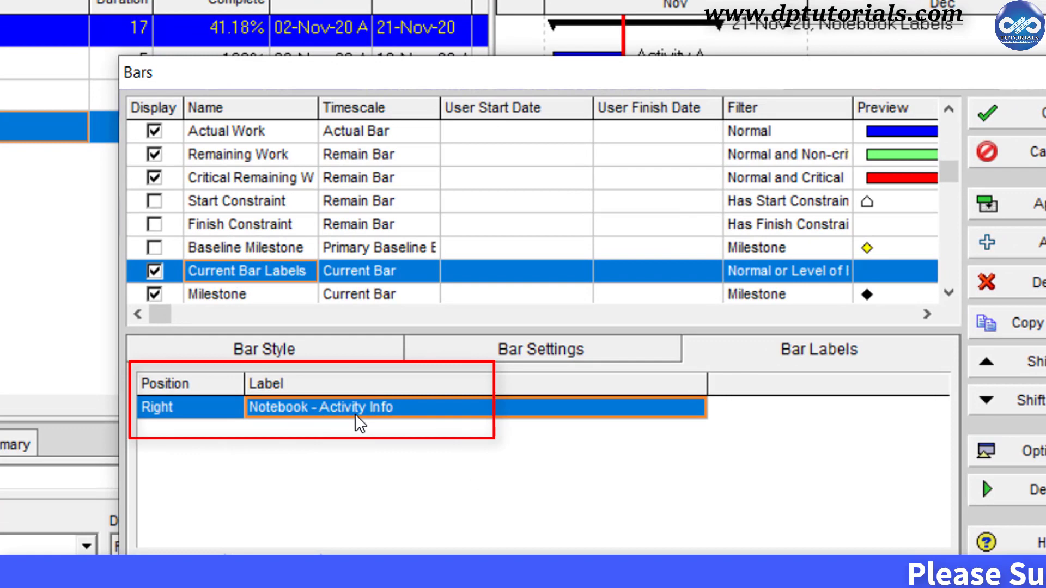
pyautogui.click(1027, 127)
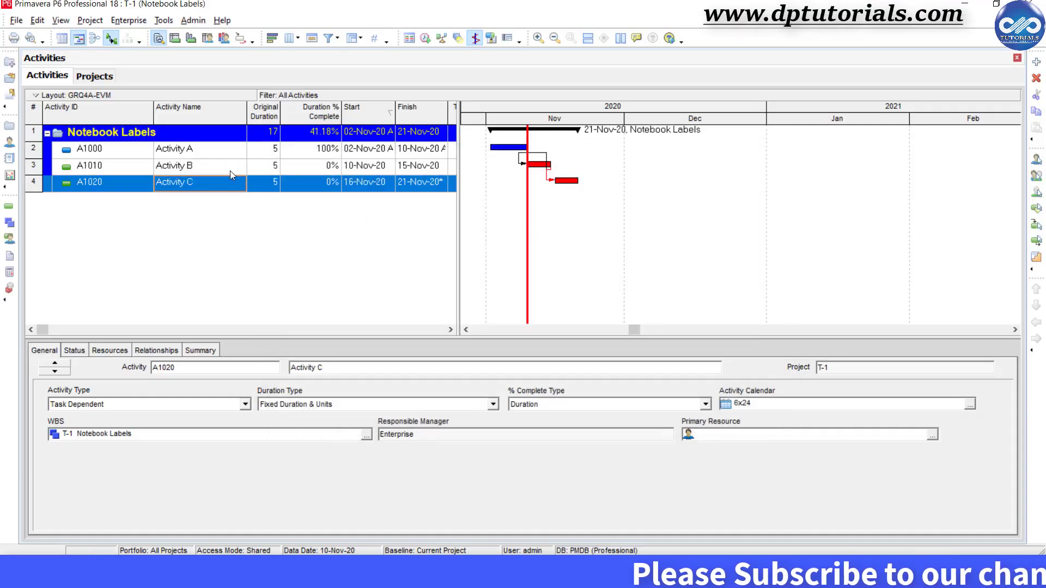
# Select Activity B and add a Notebook tab to the activity details pane
pyautogui.click(229, 170)
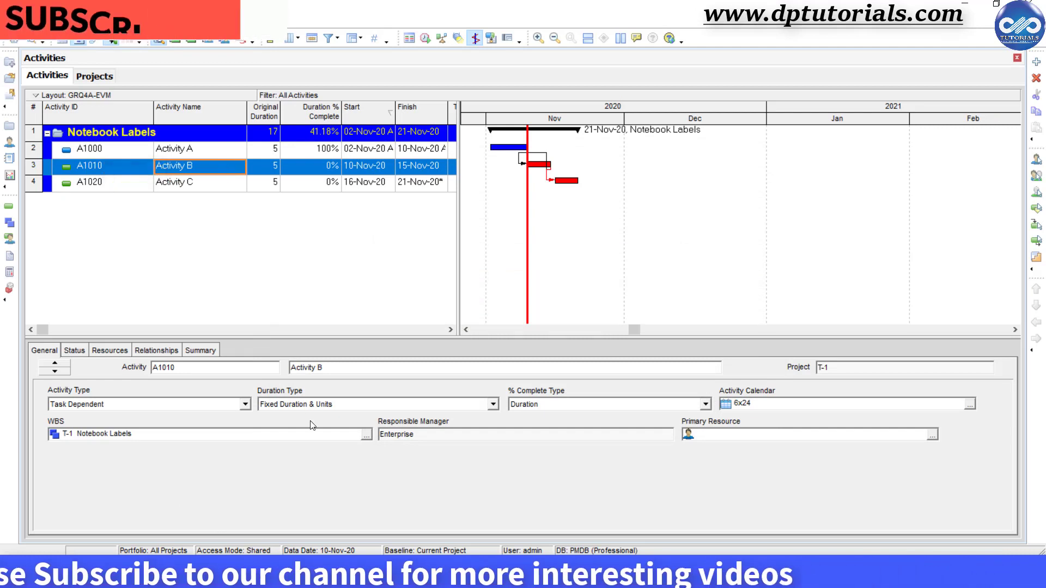
pyautogui.rightClick(252, 349)
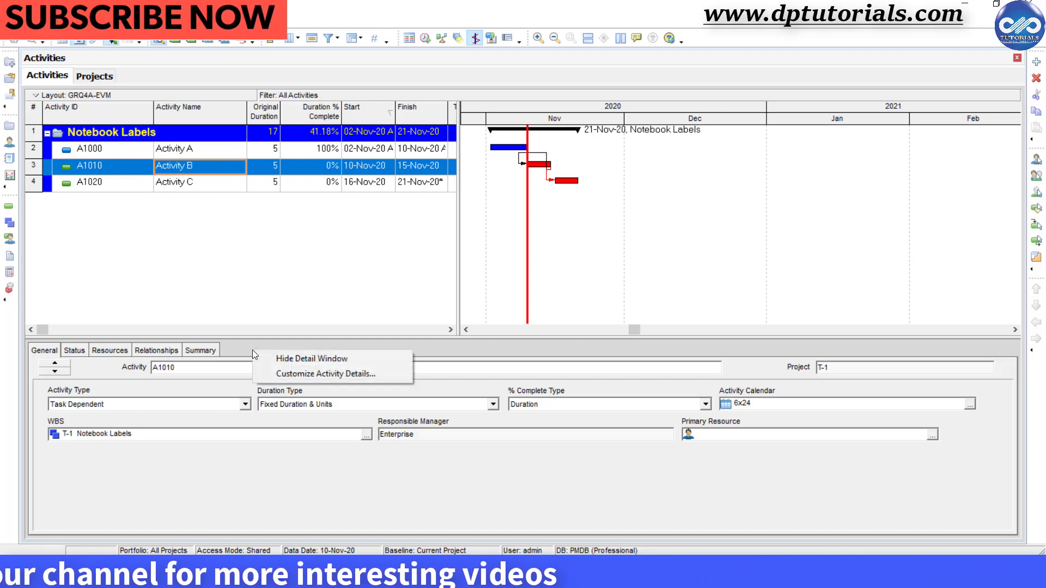
pyautogui.click(288, 375)
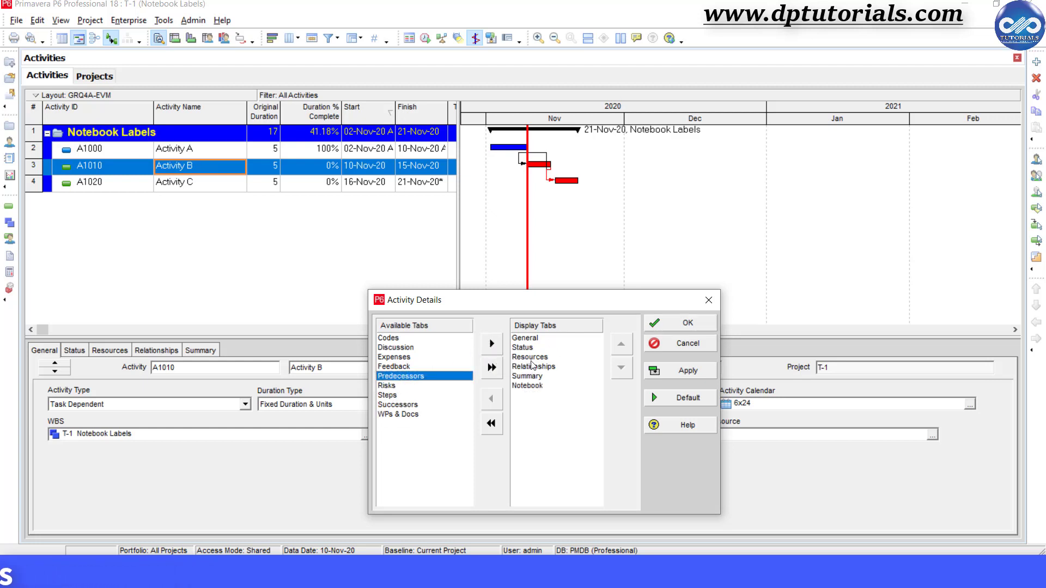
pyautogui.click(687, 323)
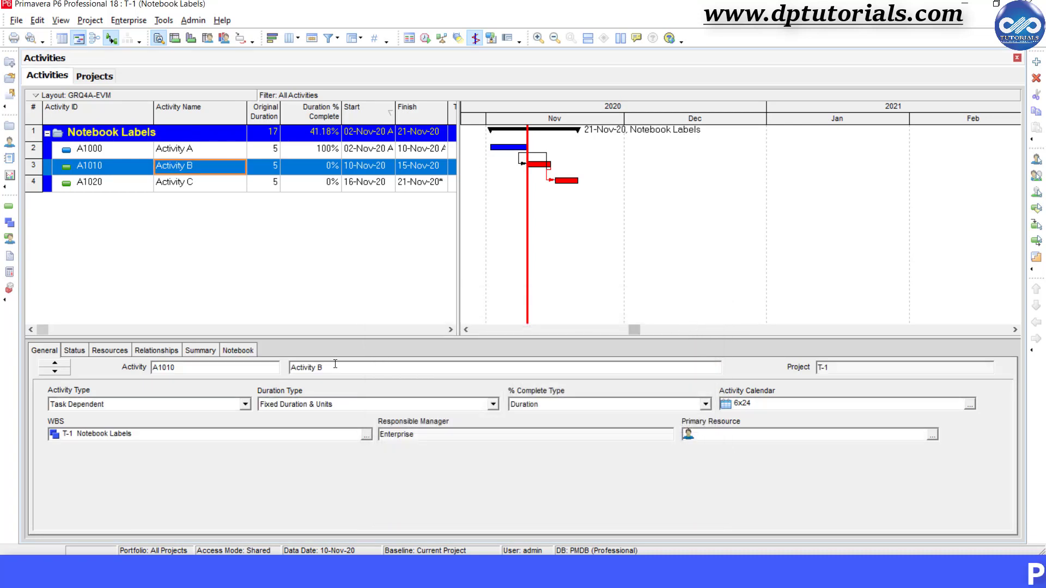
# Assign the Activity Info notebook topic to Activity B on its Notebook tab
pyautogui.click(246, 352)
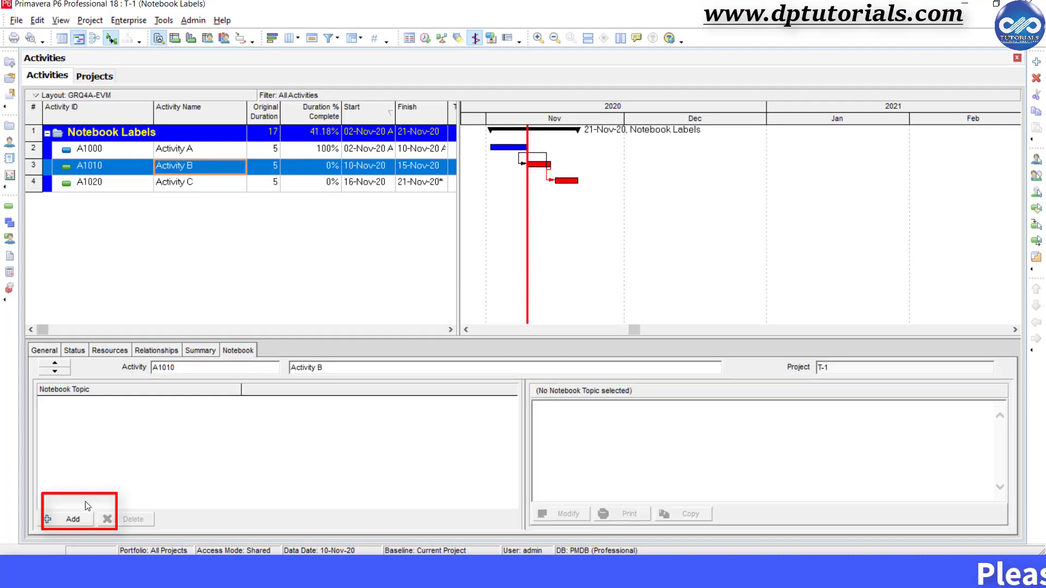
pyautogui.click(73, 519)
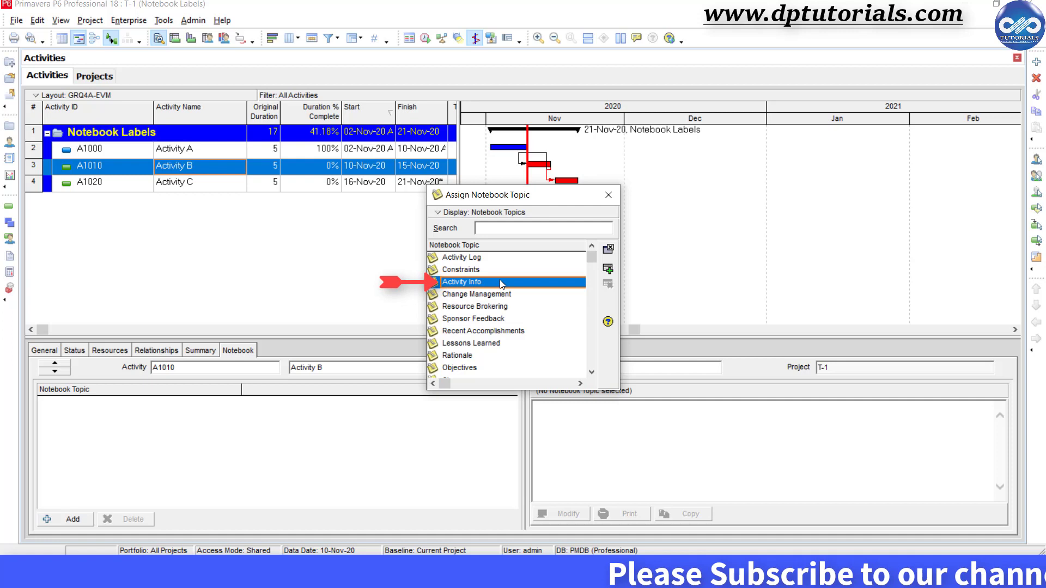
pyautogui.click(608, 269)
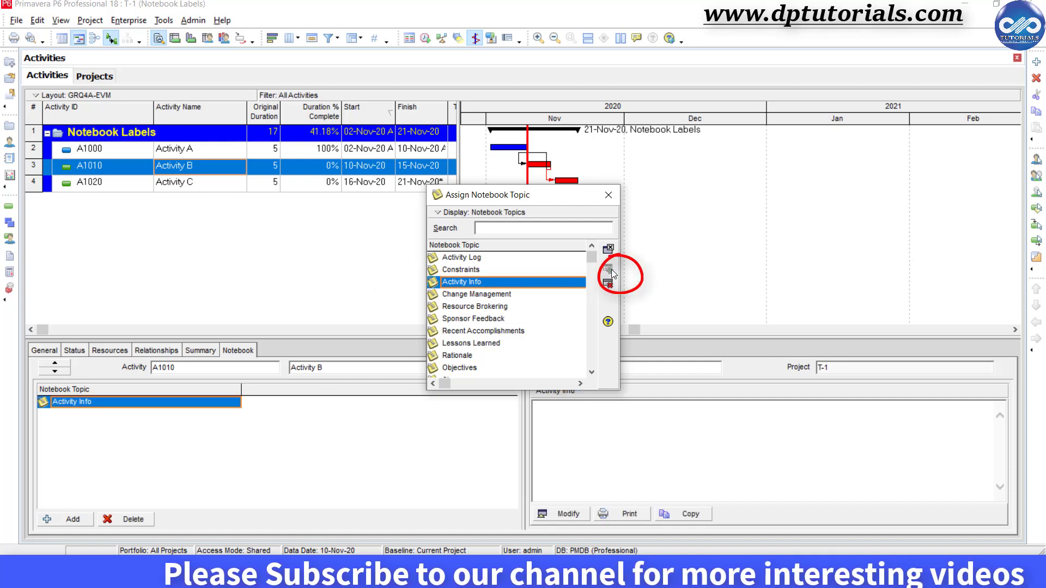
pyautogui.click(610, 196)
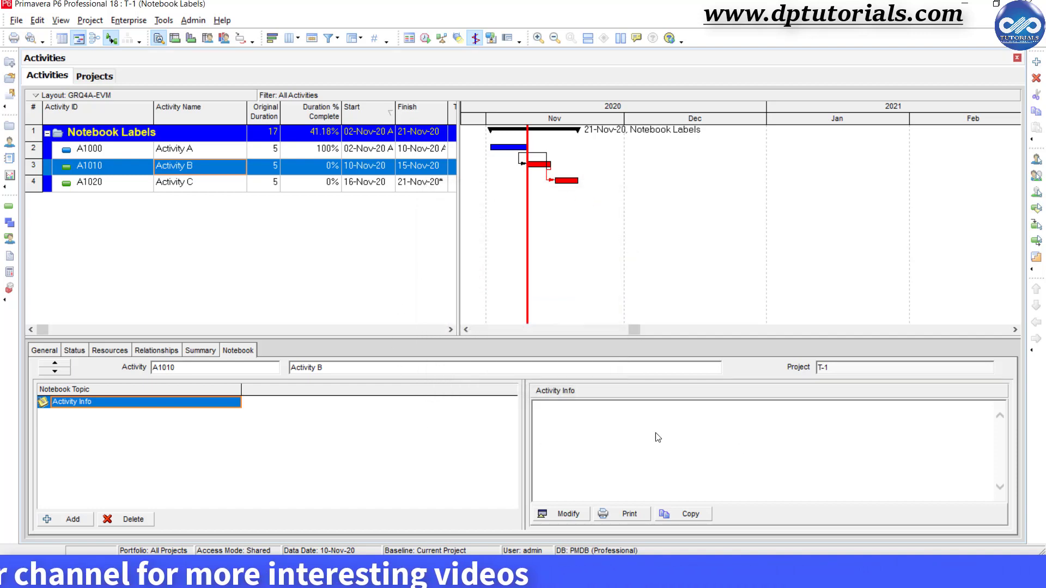
# Open Activity B's Activity Info note and begin typing 'Please refer to the r'
pyautogui.click(571, 513)
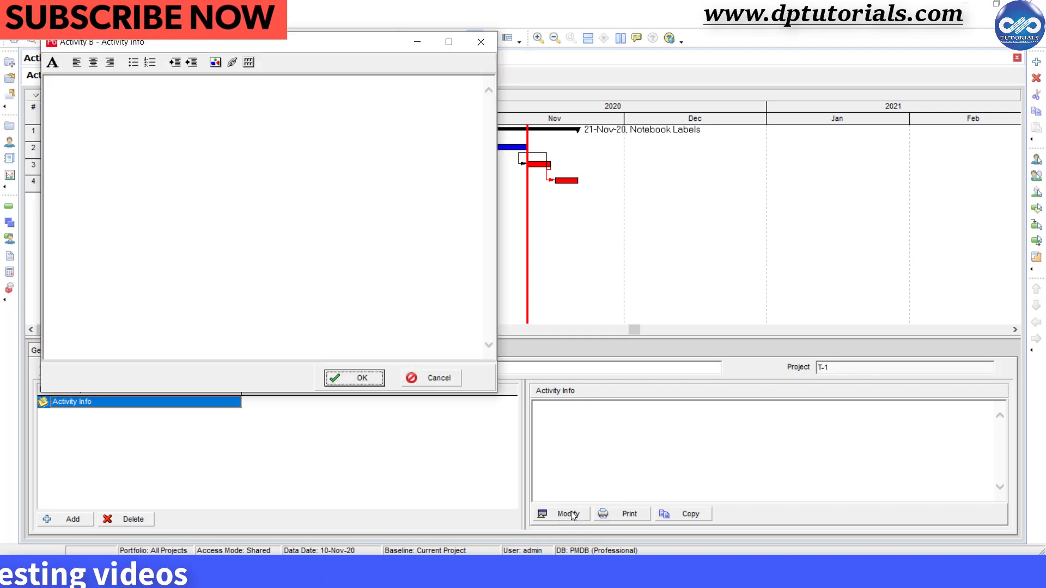
pyautogui.click(218, 169)
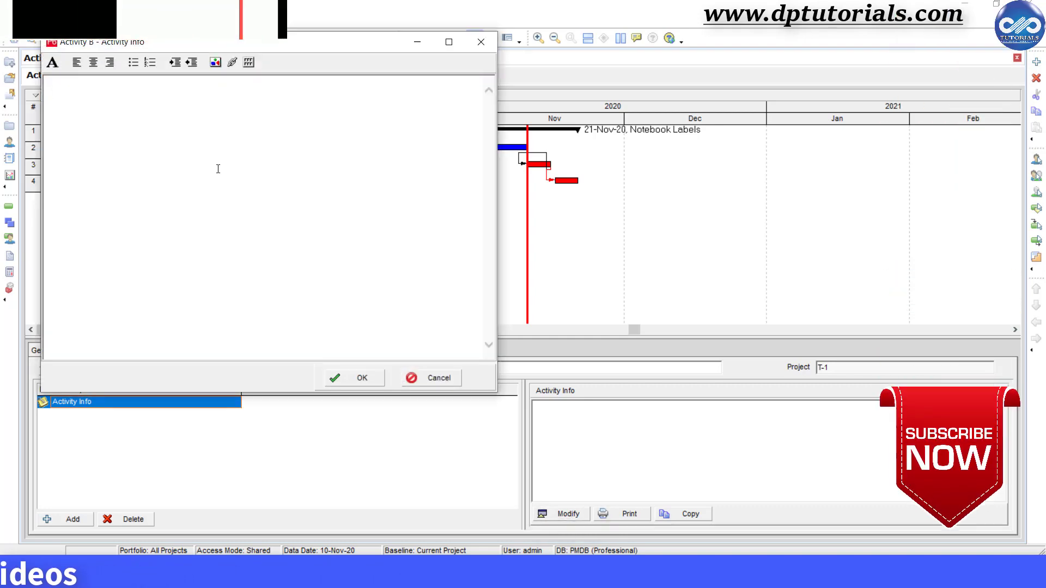
pyautogui.write('Please')
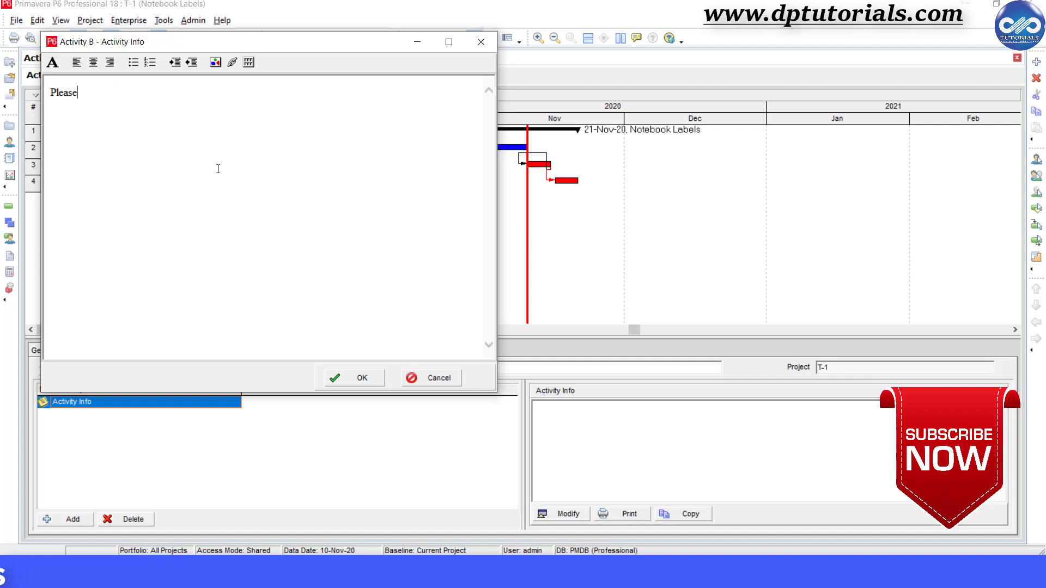
pyautogui.write(' refer to th')
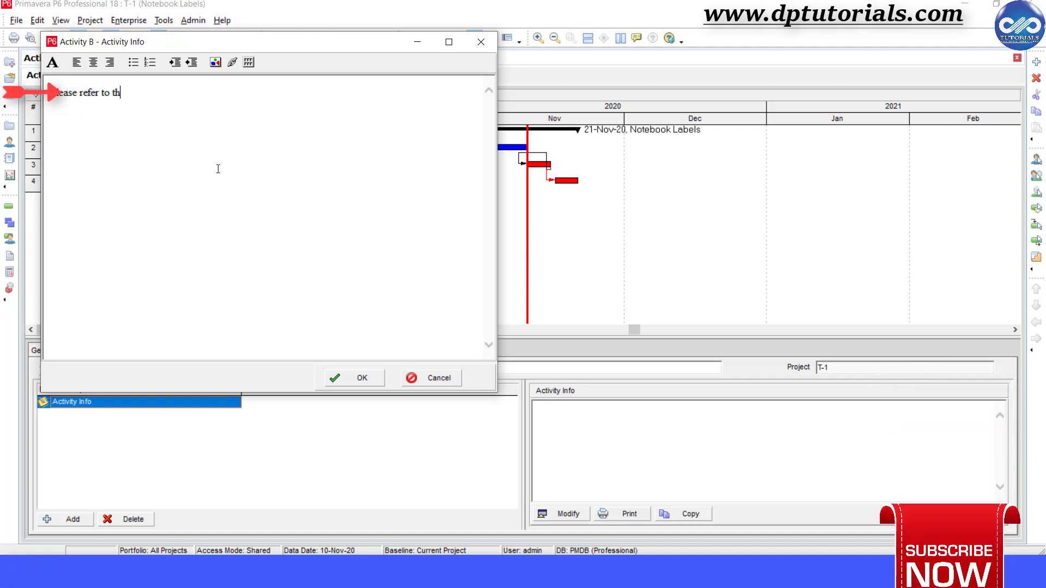
pyautogui.write('e r')
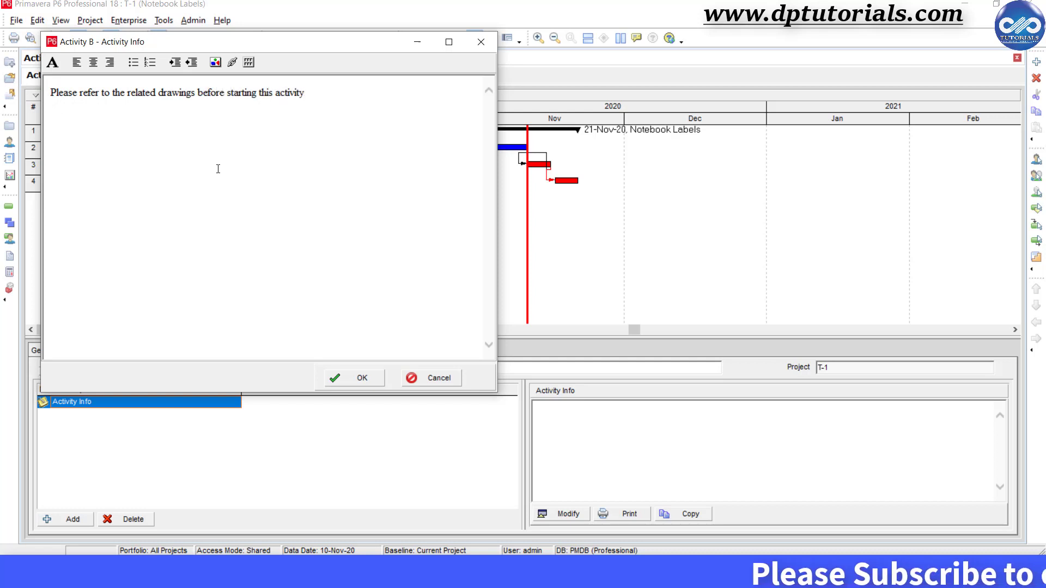
# Save the note and resize Activity B's note label into a wide single-line box
pyautogui.click(361, 378)
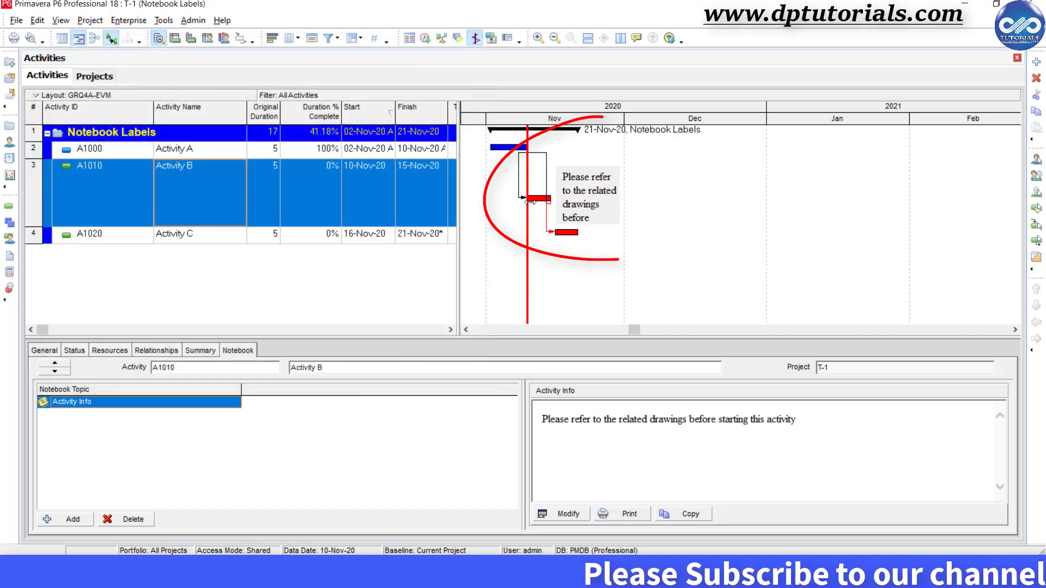
pyautogui.click(621, 191)
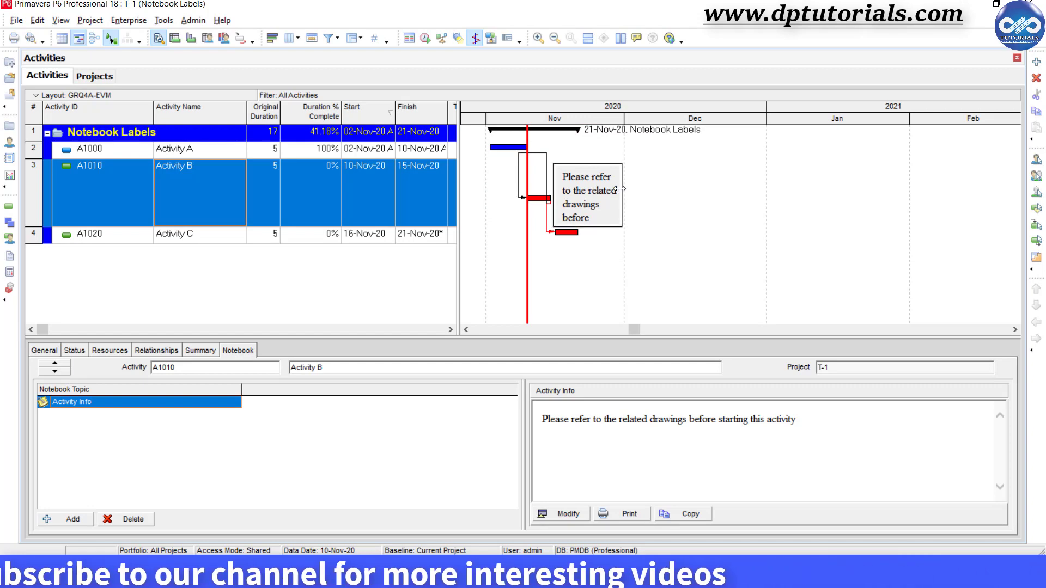
pyautogui.moveTo(619, 189); pyautogui.dragTo(938, 173)
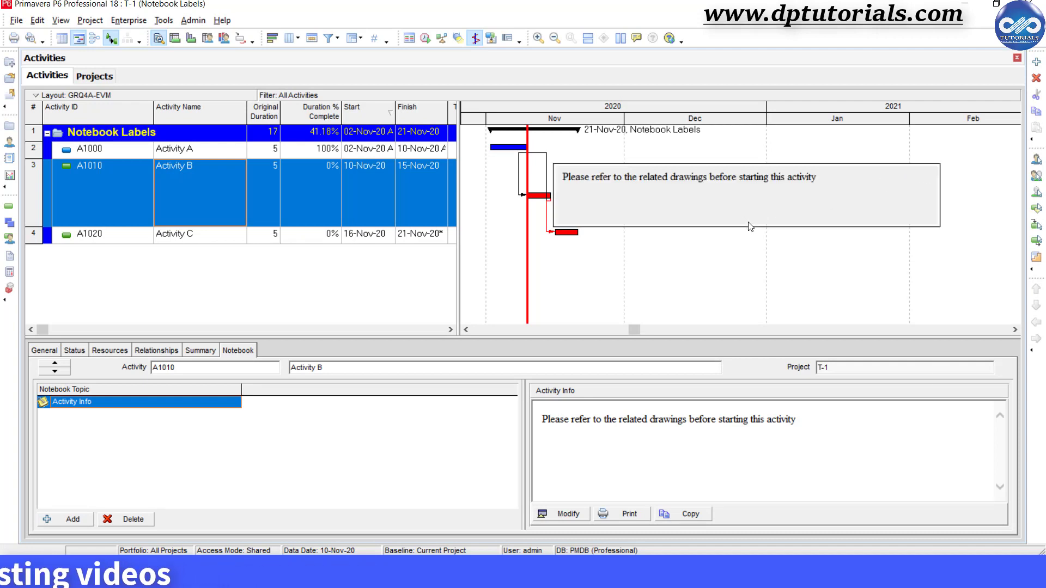
pyautogui.moveTo(751, 228); pyautogui.dragTo(755, 192)
pyautogui.rightClick(359, 193)
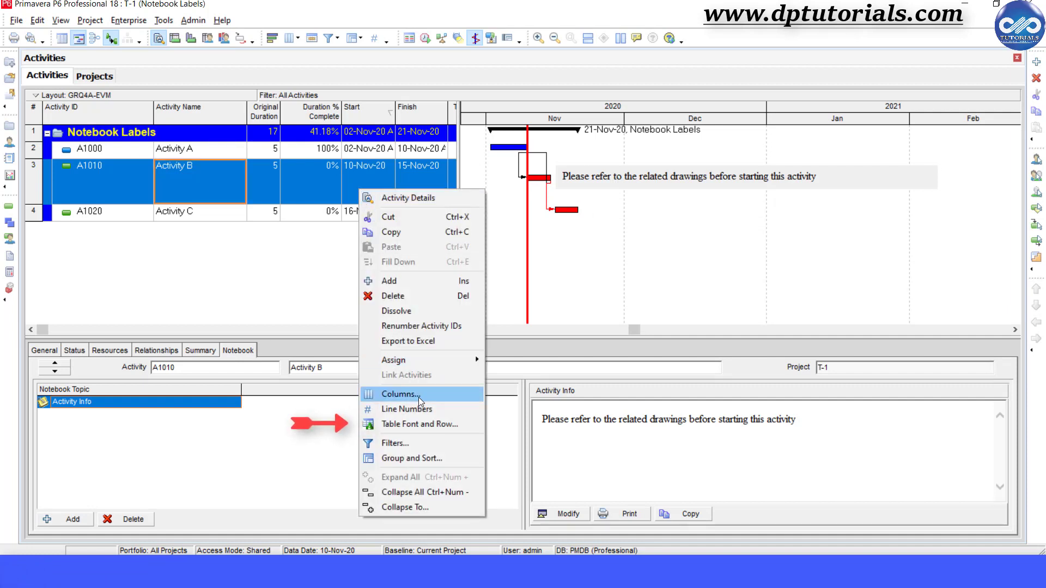
# Give all activity table rows a fixed height of 45 via Table Font and Row
pyautogui.click(459, 427)
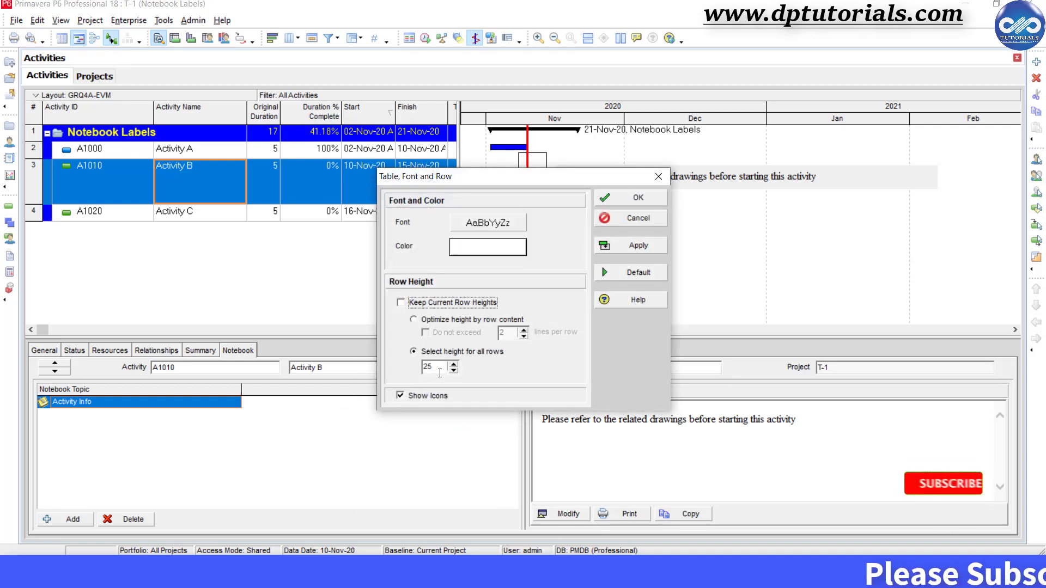
pyautogui.doubleClick(428, 367)
pyautogui.write('45')
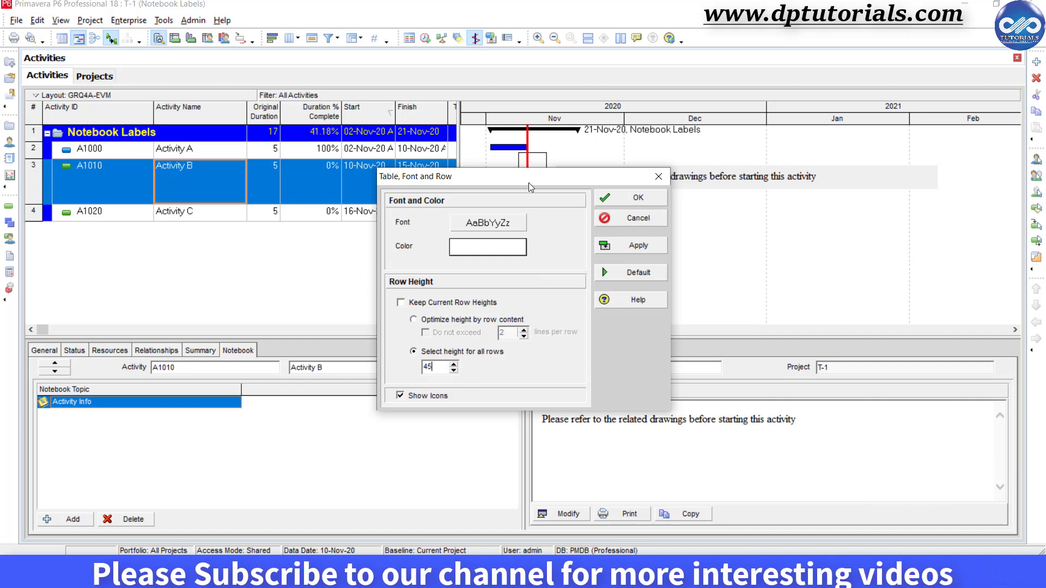
pyautogui.moveTo(528, 181); pyautogui.dragTo(670, 208)
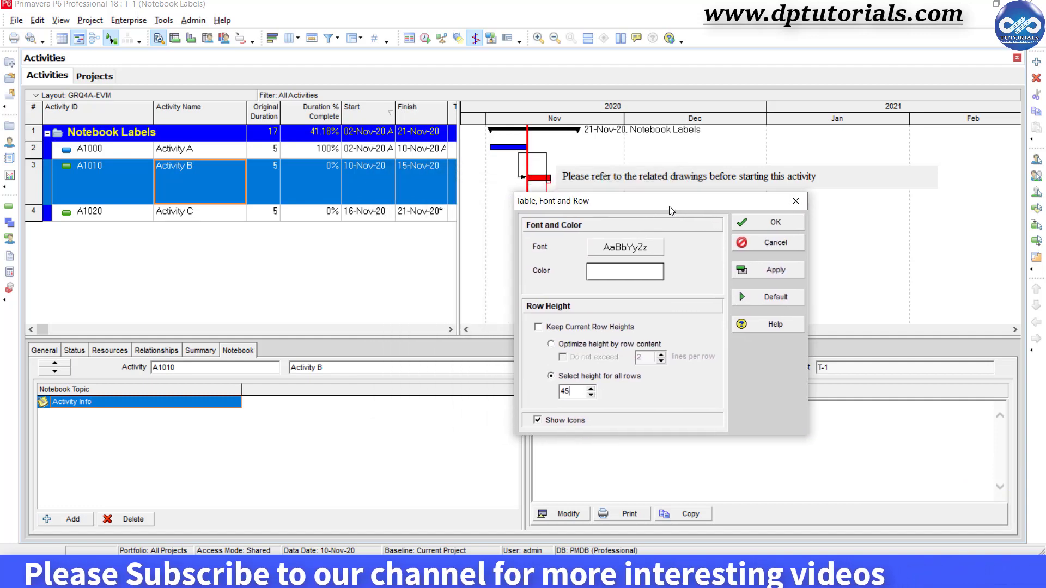
pyautogui.click(747, 225)
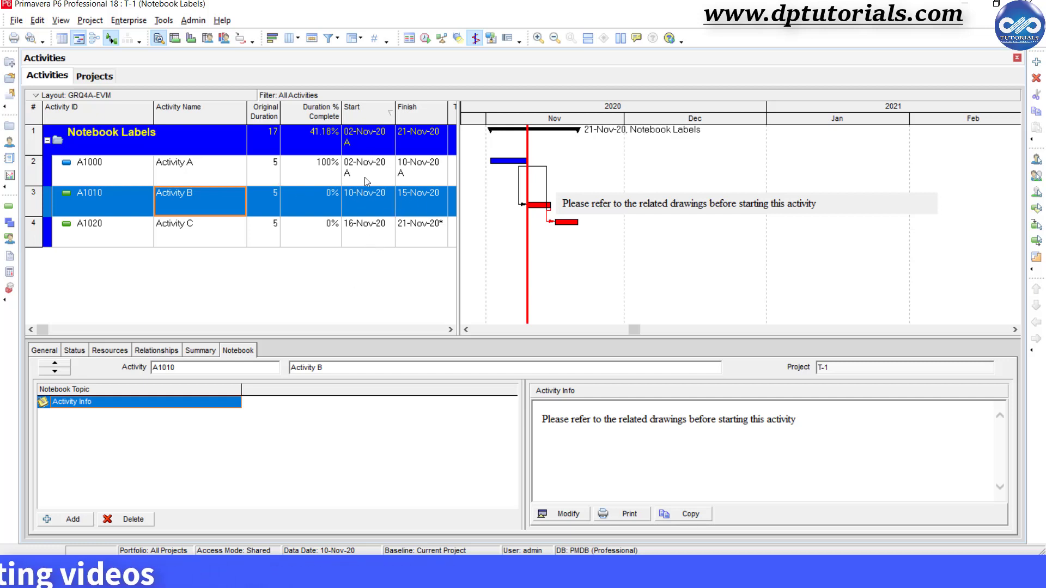
# Select Activities C, A, then B again in the activity table
pyautogui.click(347, 234)
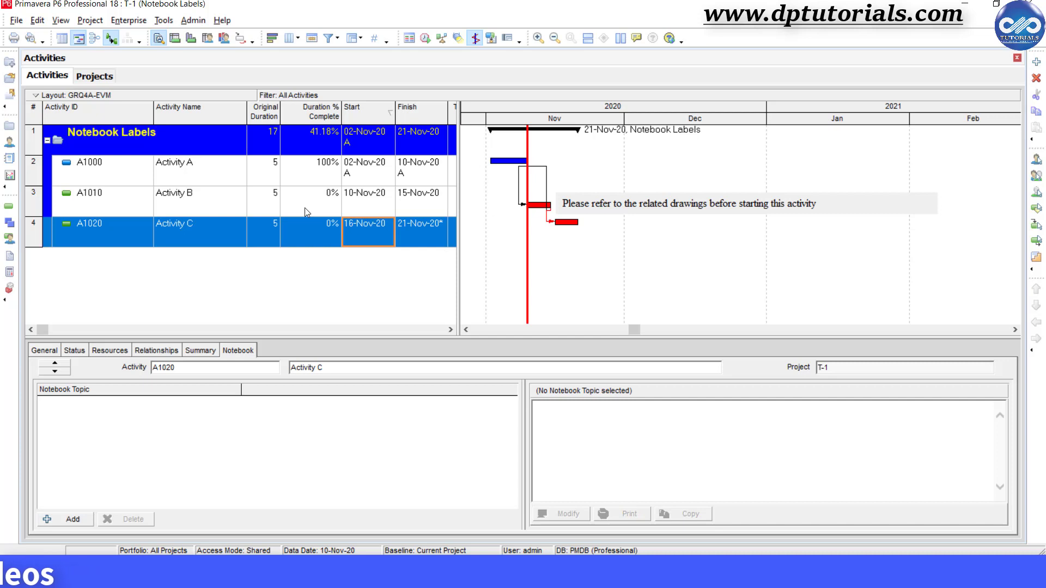
pyautogui.click(275, 195)
pyautogui.click(274, 211)
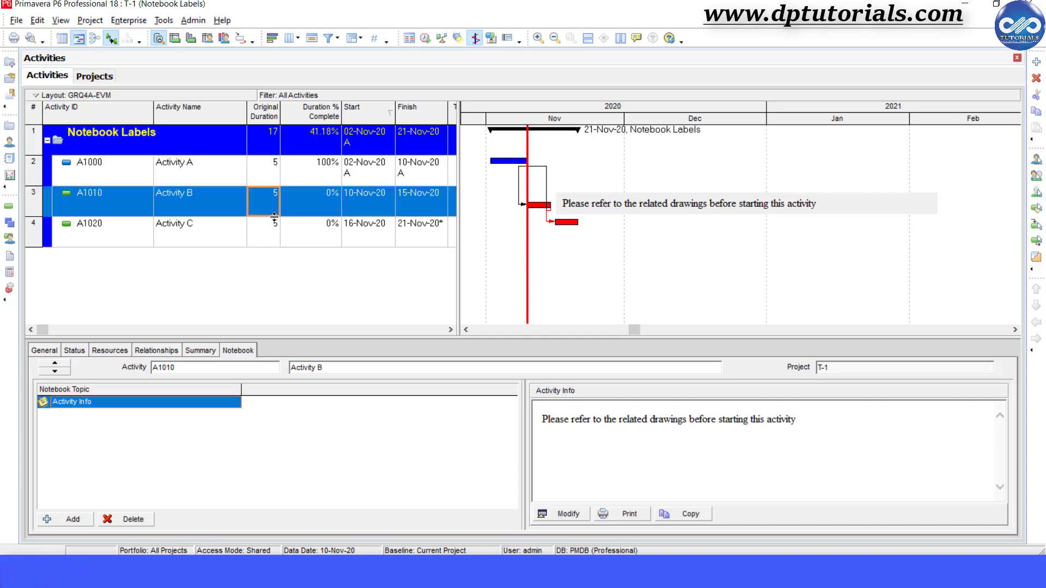
# Set all rows to height 30 with Keep Current Row Heights off, and shrink the details pane
pyautogui.rightClick(311, 204)
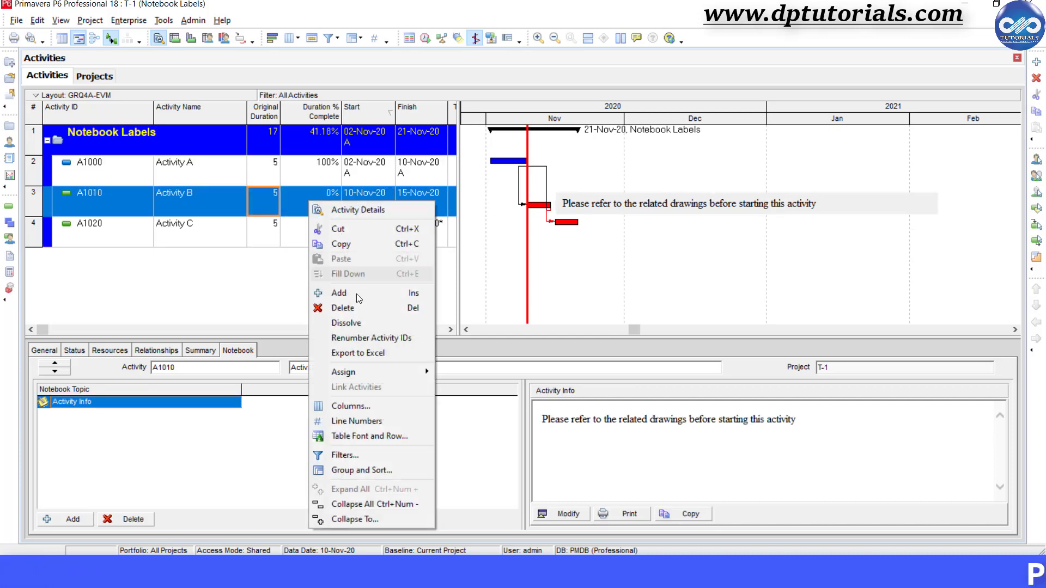
pyautogui.click(385, 438)
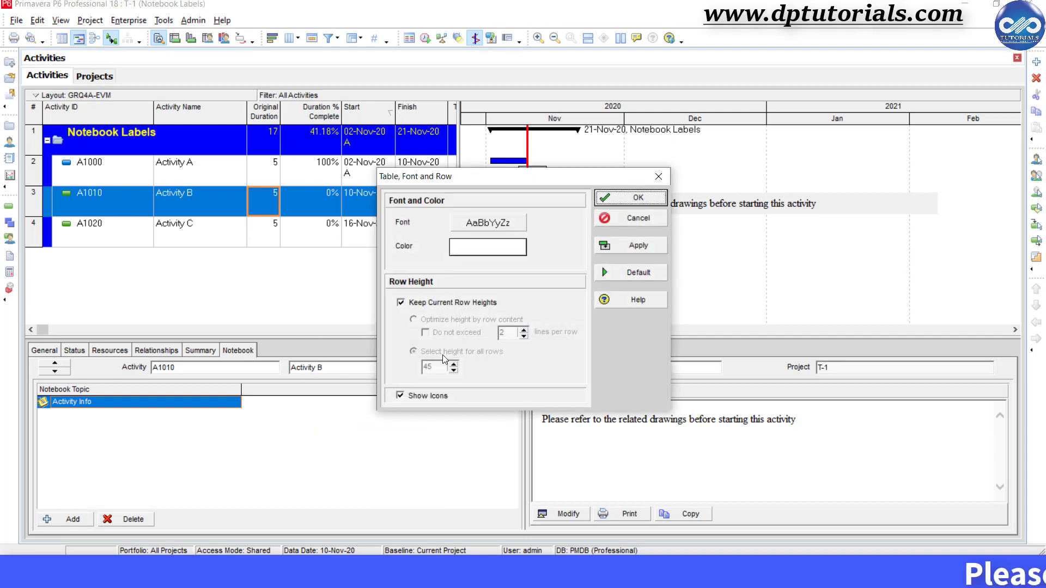
pyautogui.click(426, 304)
pyautogui.moveTo(434, 367); pyautogui.dragTo(405, 359)
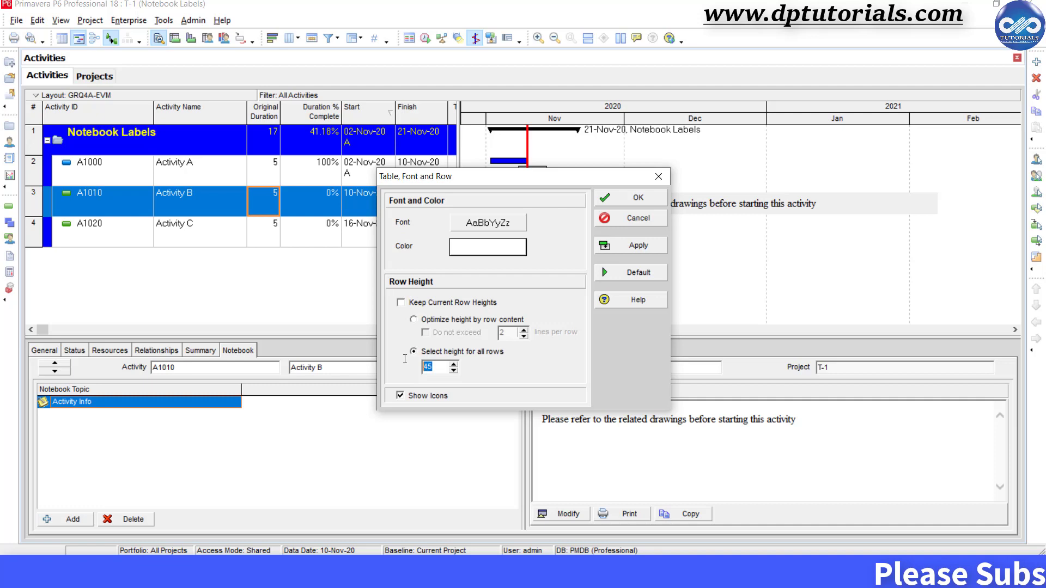
pyautogui.click(622, 208)
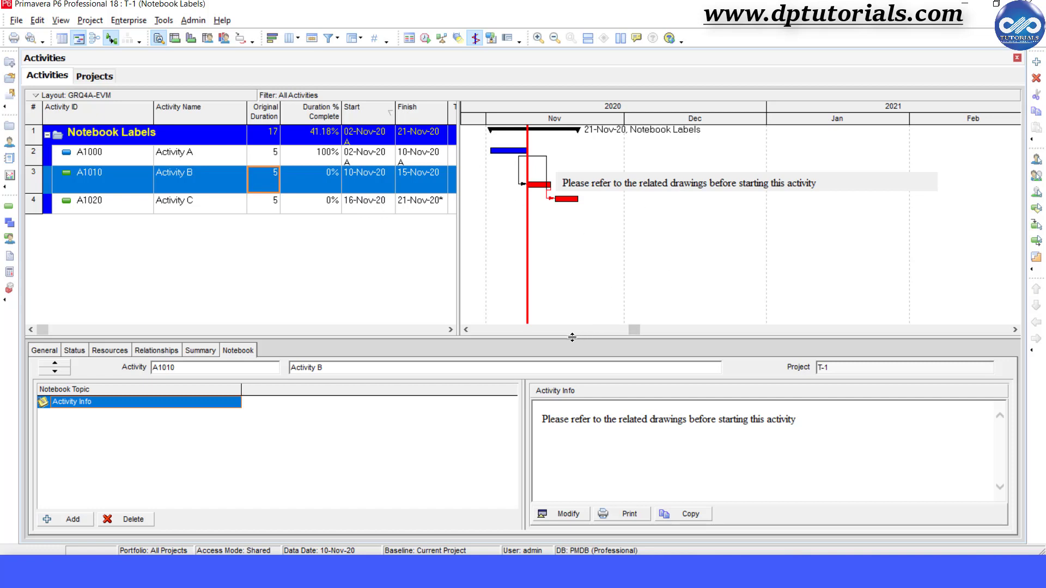
pyautogui.moveTo(572, 337); pyautogui.dragTo(572, 352)
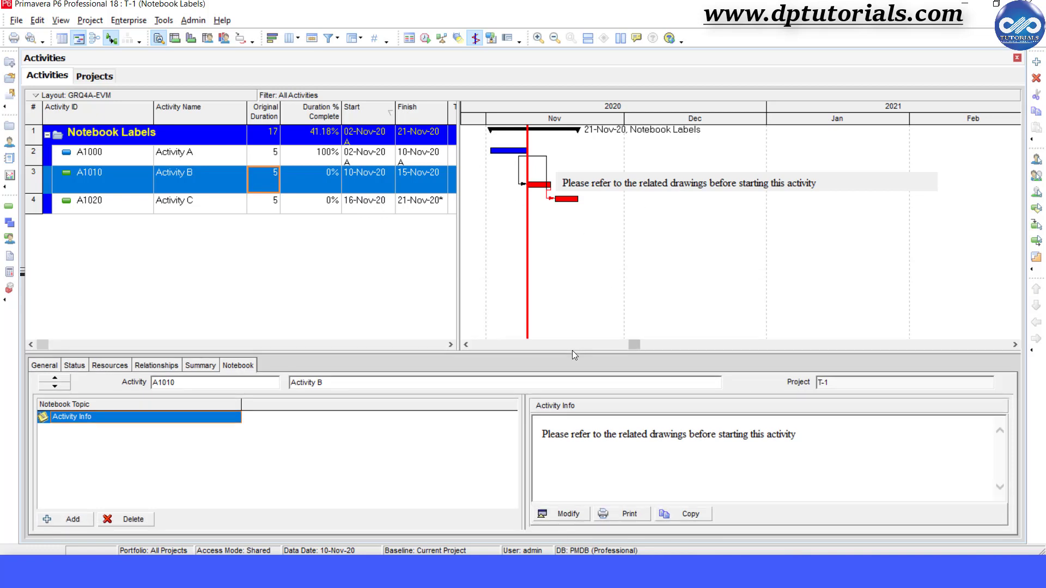